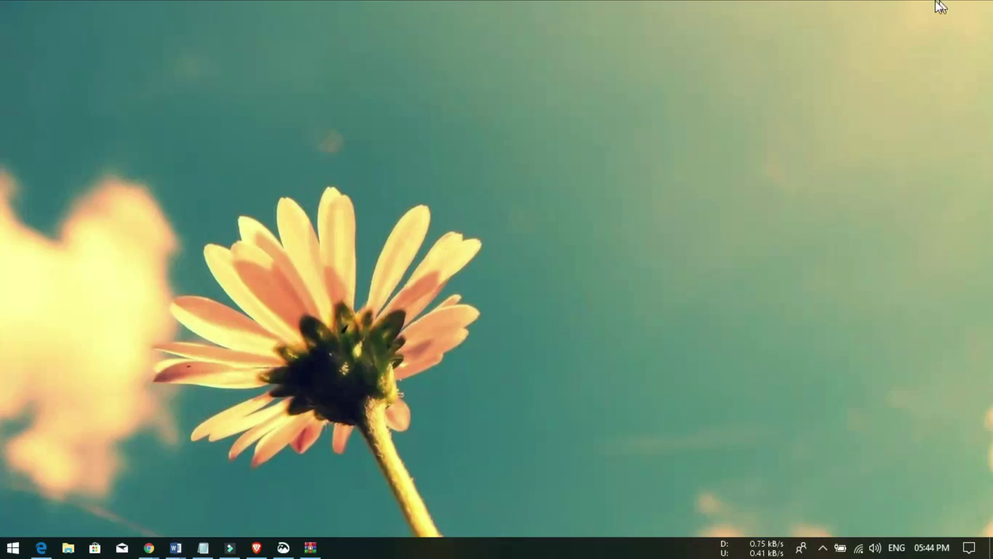
Launch 7DataRecoverySuitePortable.exe from the open RAR archive and move its window clear of the archive's file list.
left_click(310, 548)
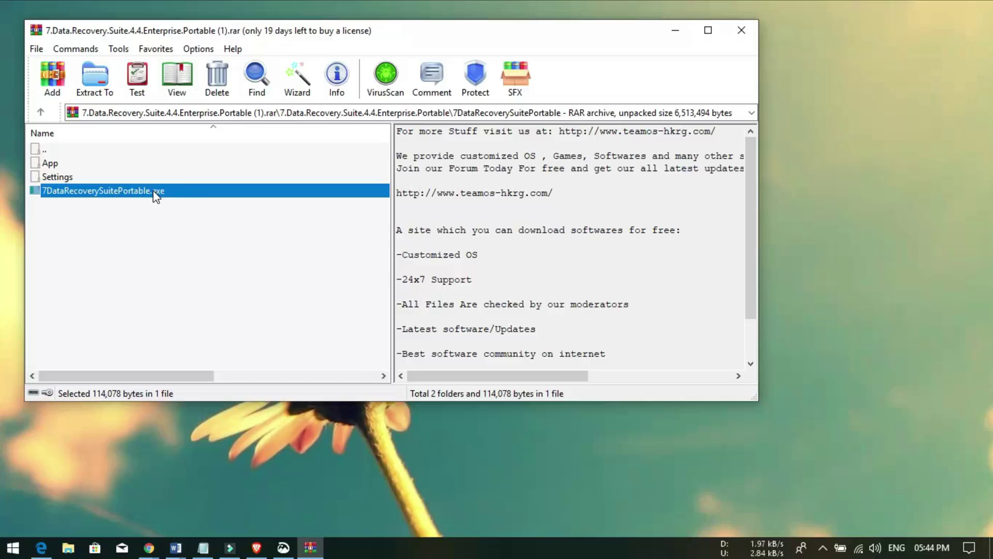
double_click(118, 191)
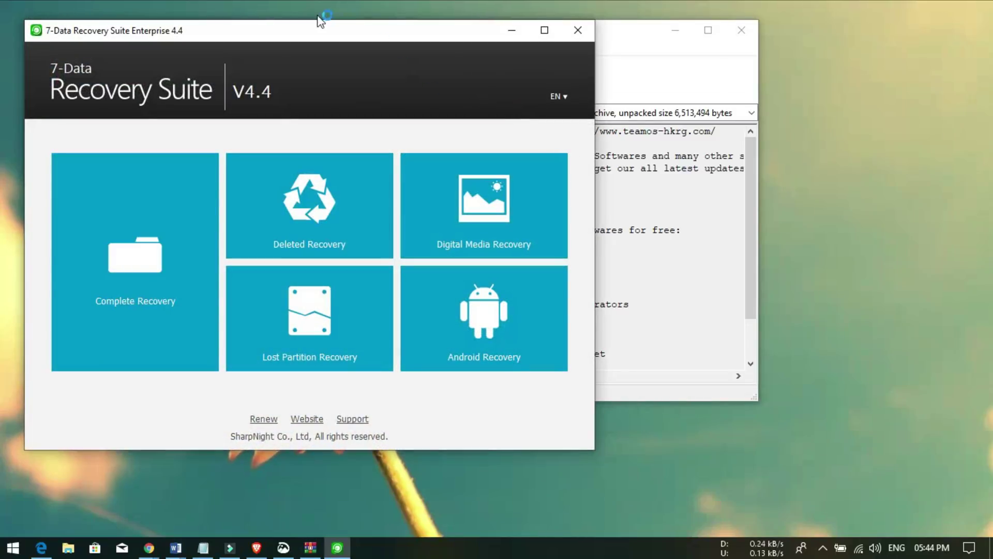
left_click_drag(283, 30, 465, 34)
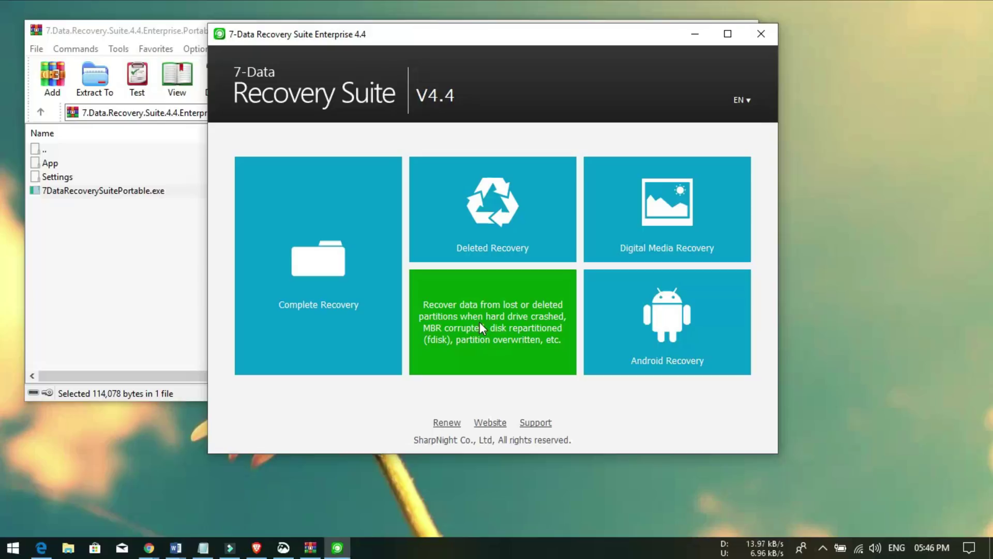
View the drives offered by Android Recovery and return to the suite's home screen.
left_click(681, 357)
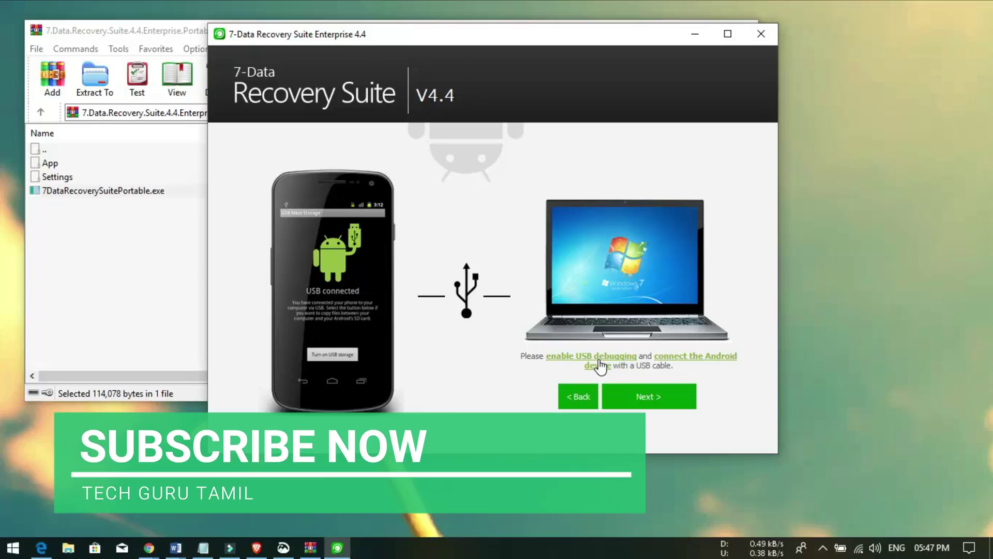
left_click(650, 406)
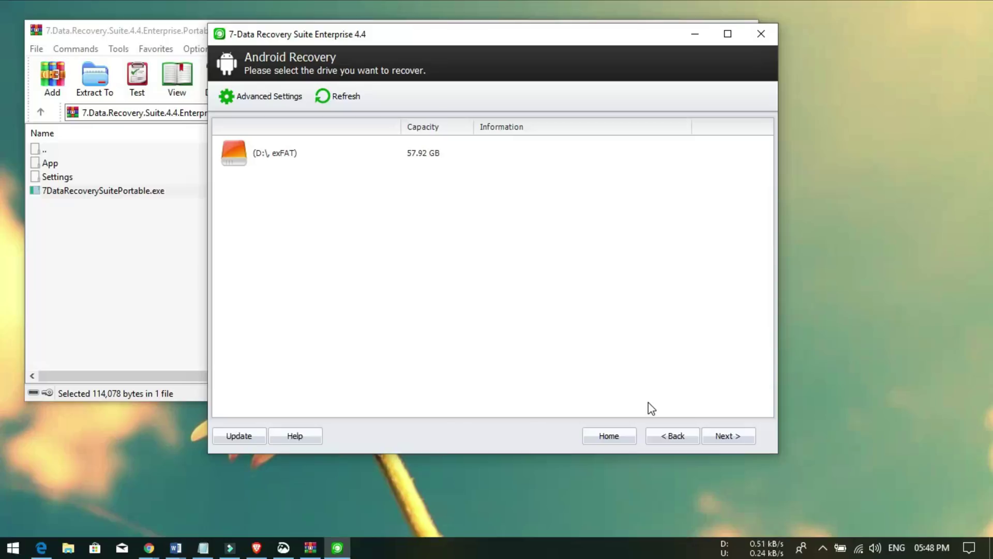
left_click(622, 435)
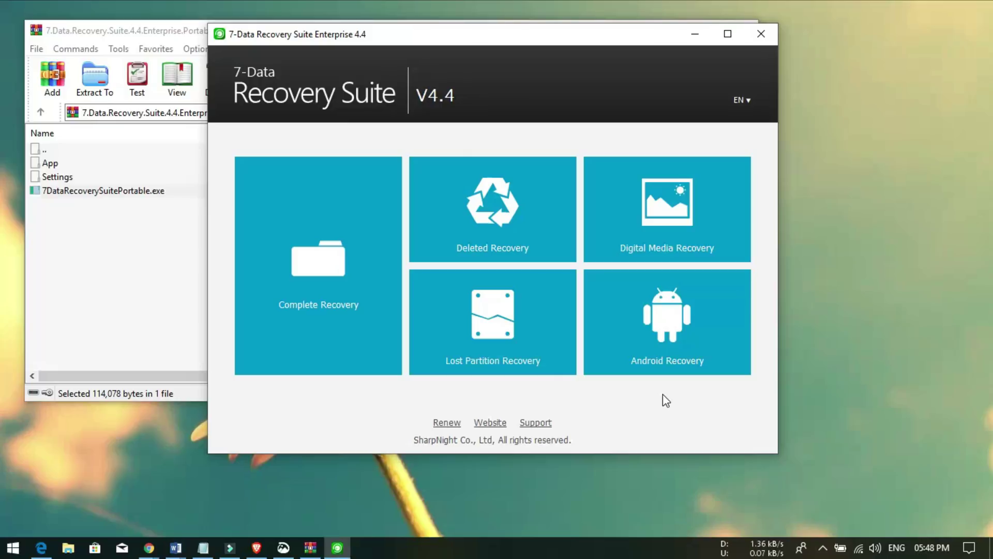
Start a Digital Media Recovery scan of the D: exFAT drive.
left_click(685, 239)
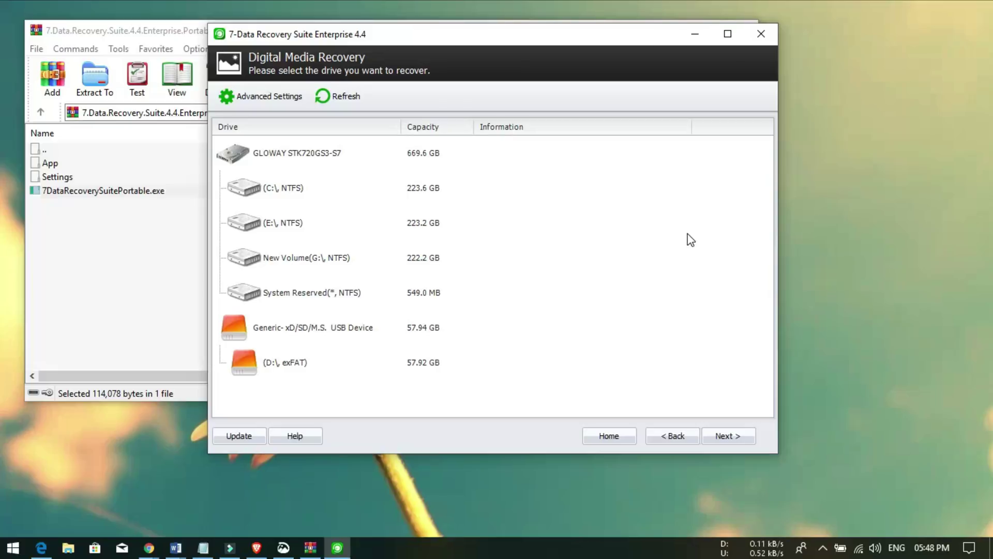
left_click(293, 365)
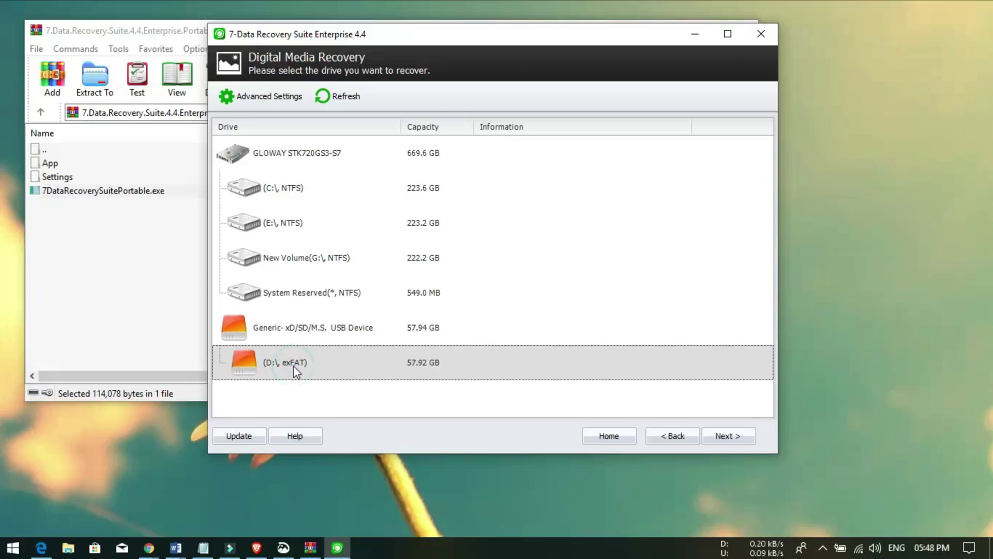
left_click(732, 437)
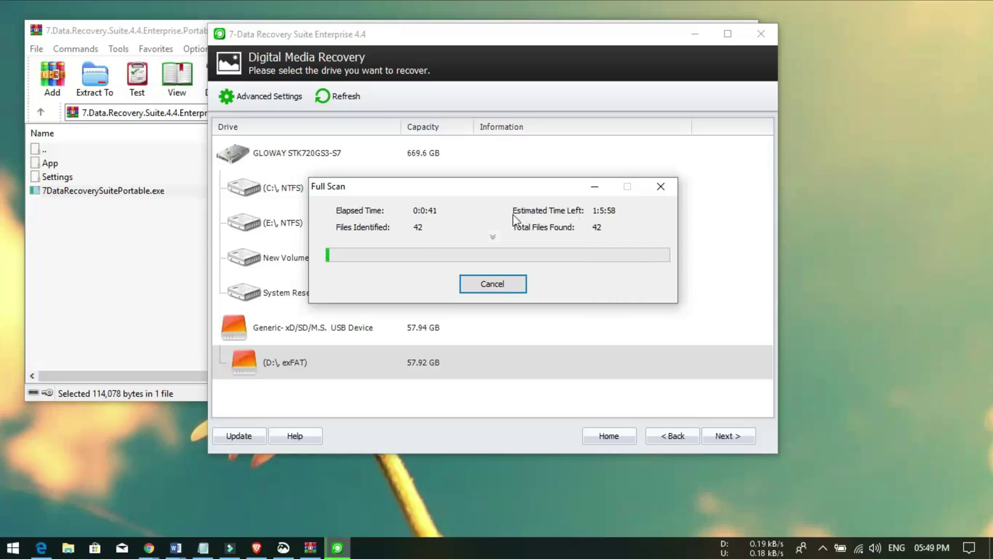
Check the full scan's extra details and stop the scan early to list the files found so far.
left_click(493, 237)
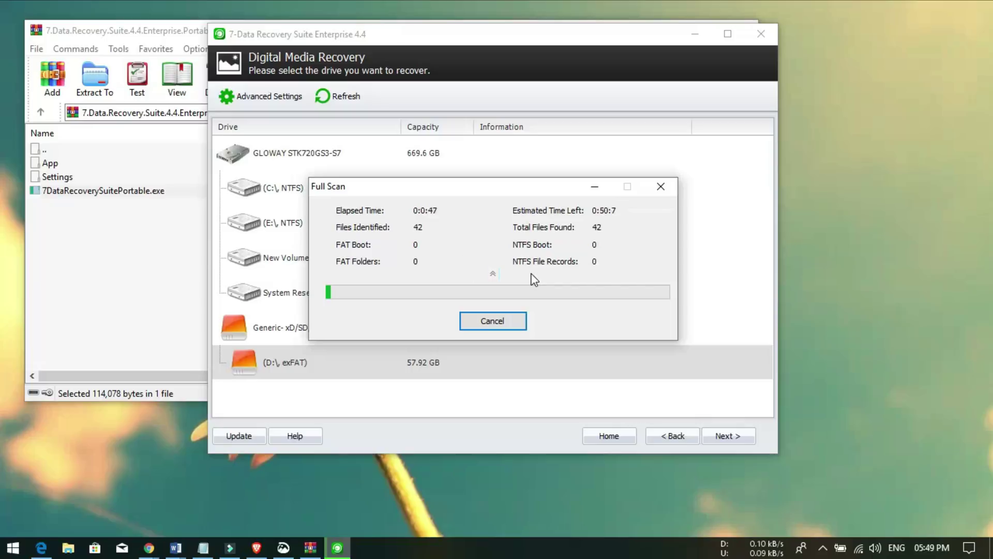
left_click(492, 275)
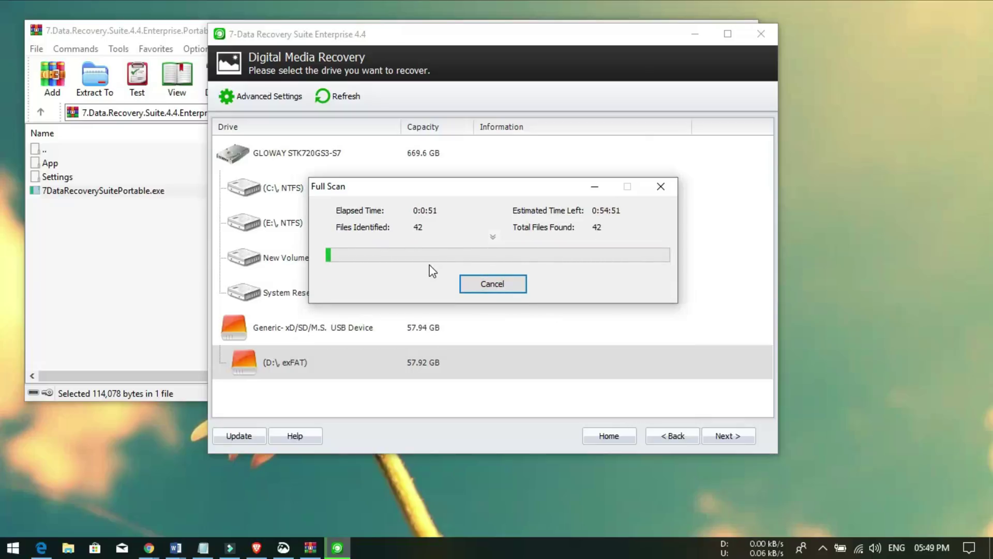
left_click(480, 287)
left_click(487, 281)
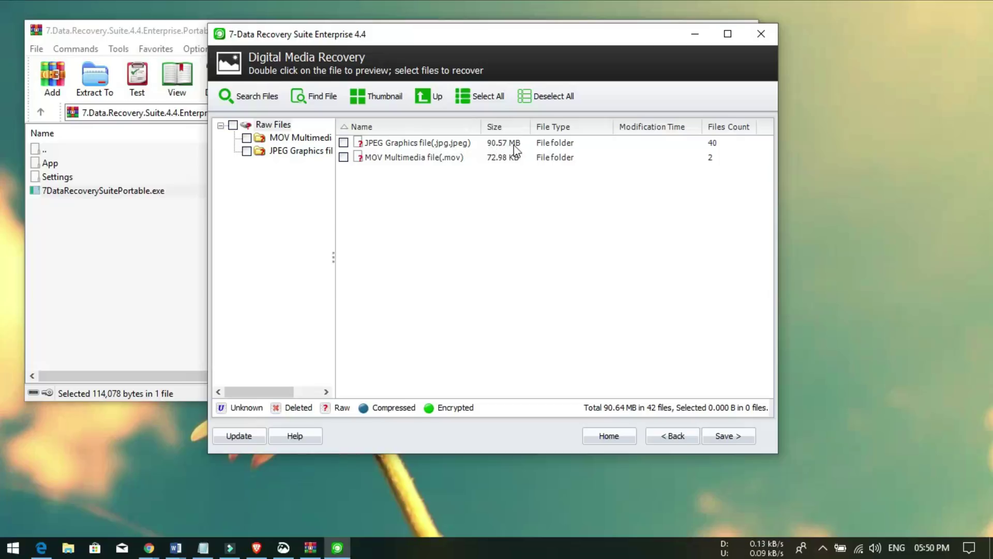
Select the JPEG Graphics files for recovery and save them to the Documents folder.
left_click(247, 151)
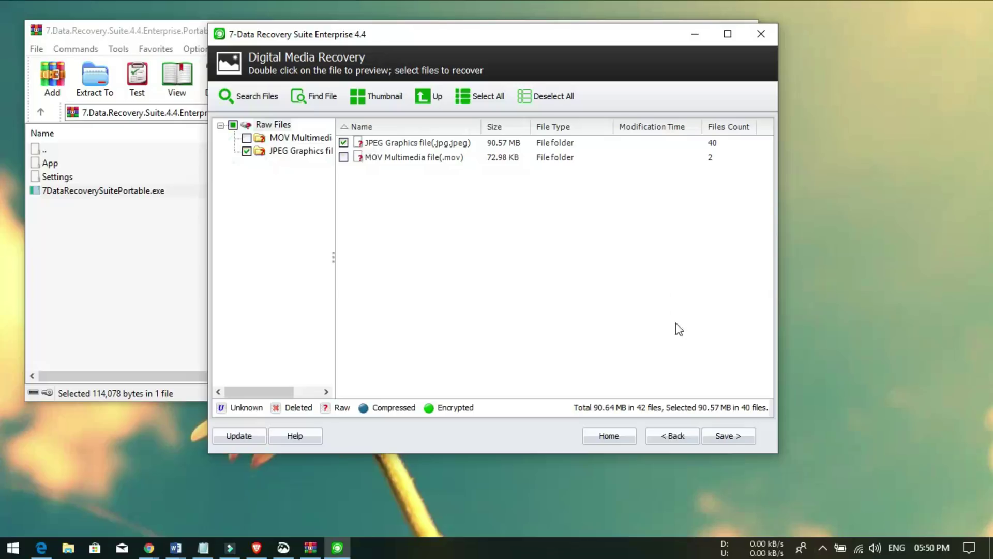
left_click(732, 438)
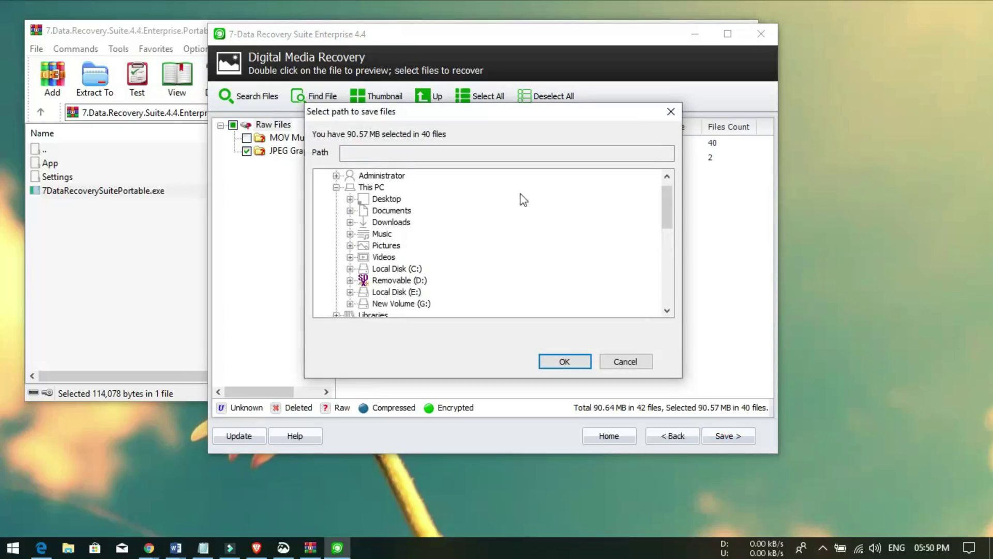
left_click(393, 211)
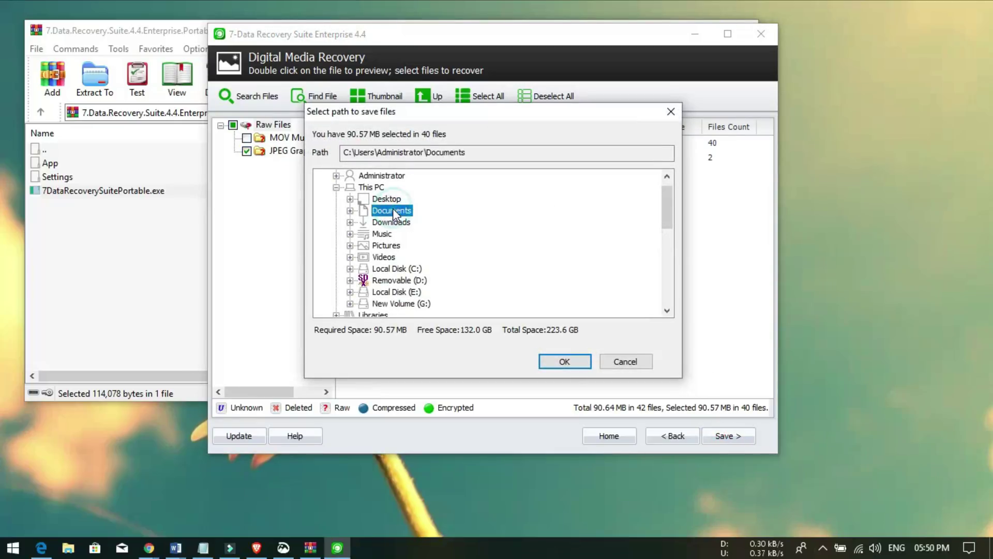
left_click(570, 363)
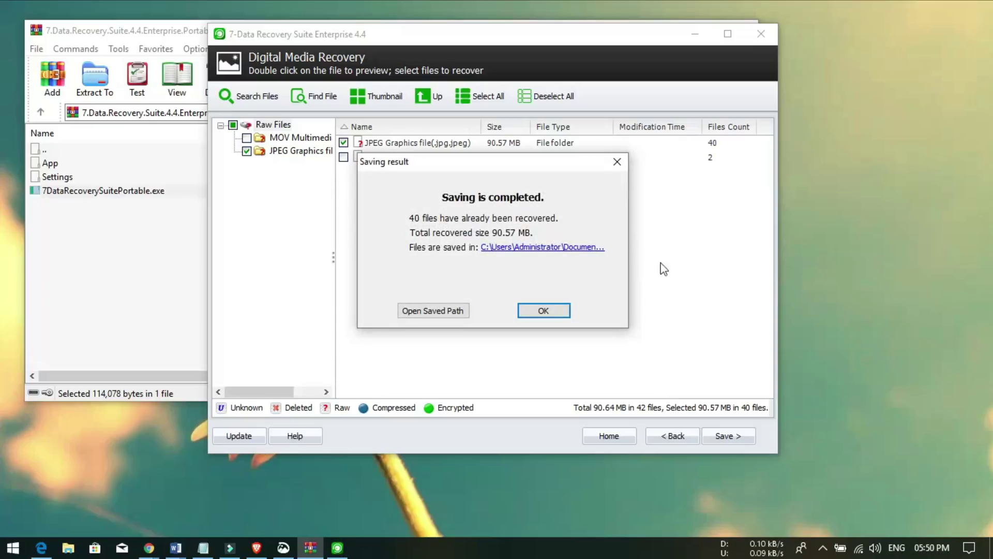
Open the saved location's JPEG Graphics folder and maximize its window to view the recovered pictures.
left_click(426, 310)
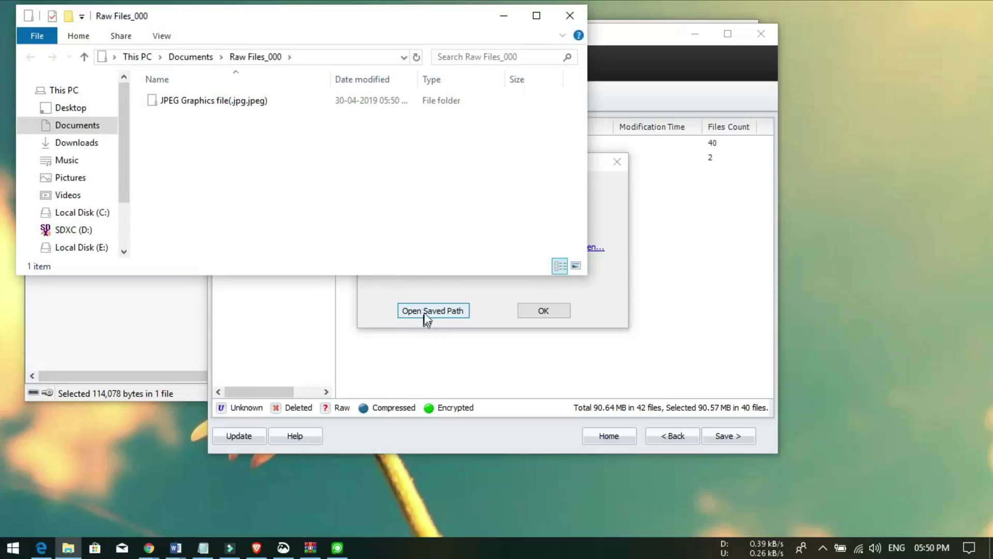
double_click(200, 101)
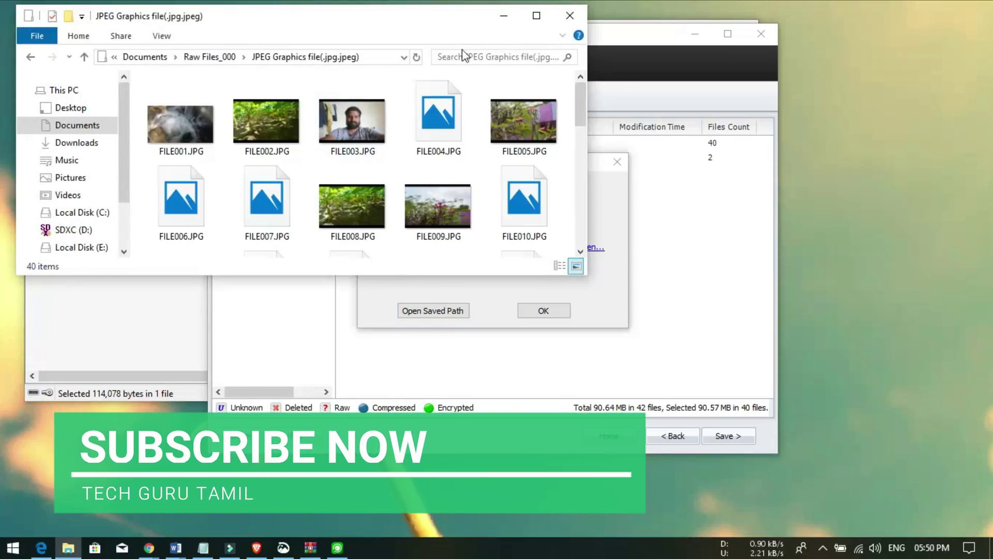
left_click(537, 16)
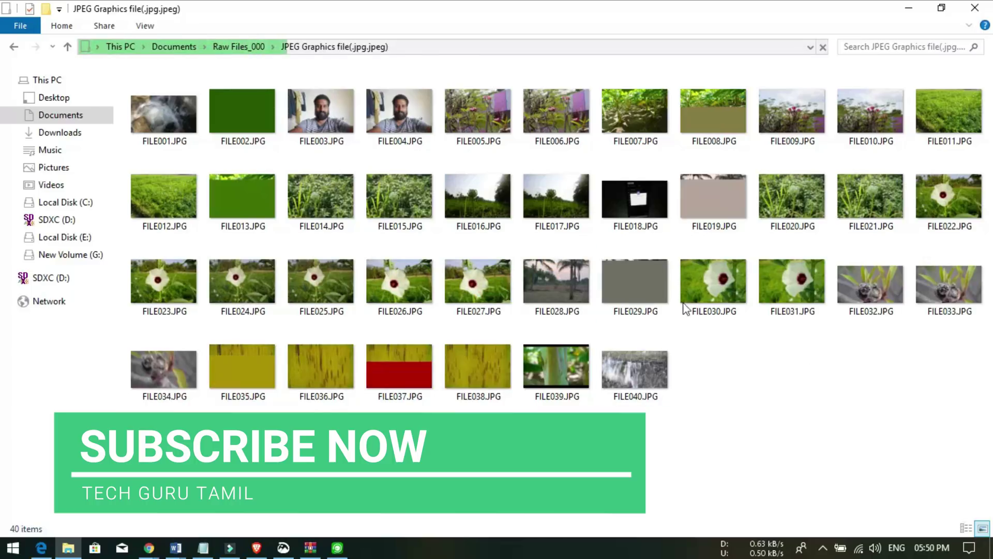
Preview the recovered pictures FILE029.JPG and FILE039.JPG, close each preview, and go back up to the Raw Files_000 folder.
left_click(642, 279)
double_click(642, 280)
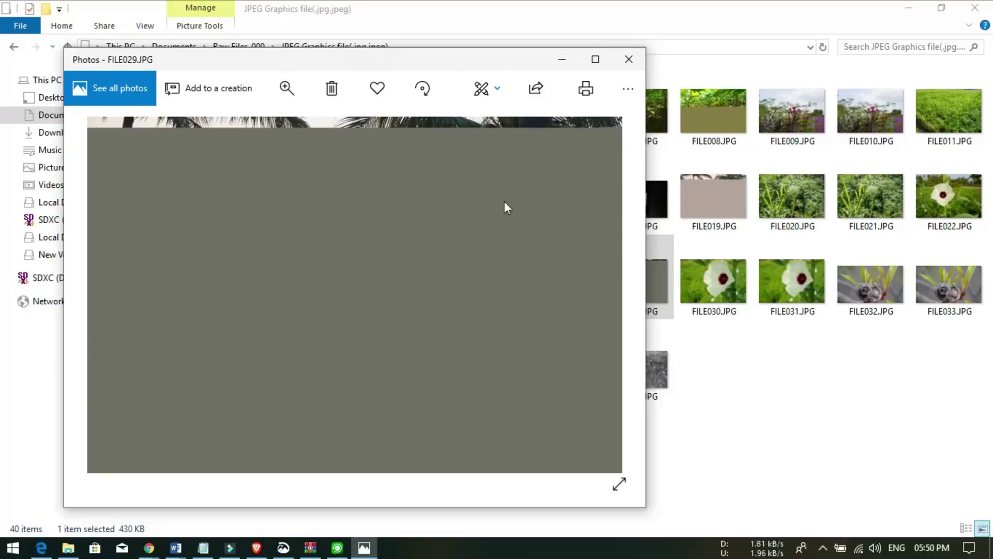
left_click(626, 62)
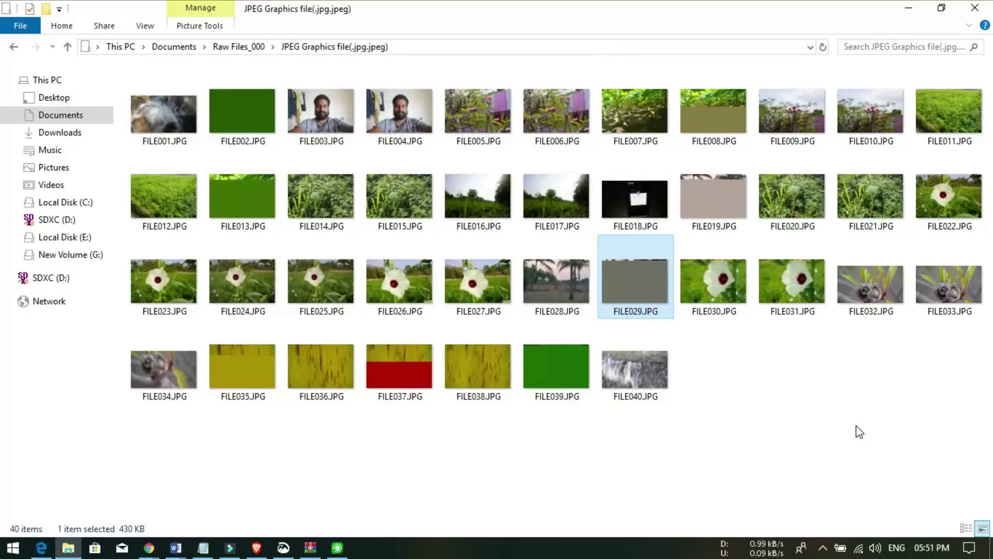
double_click(574, 378)
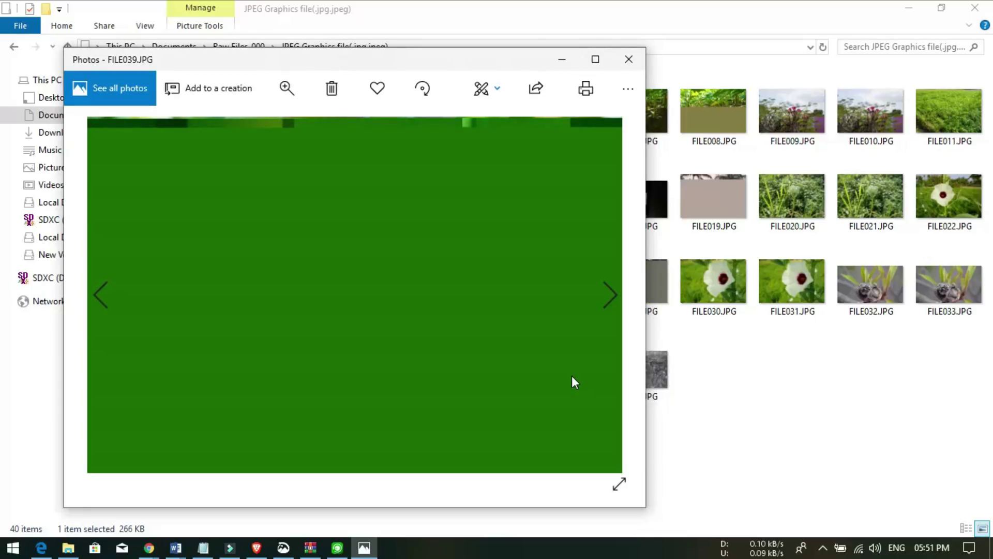
left_click(630, 59)
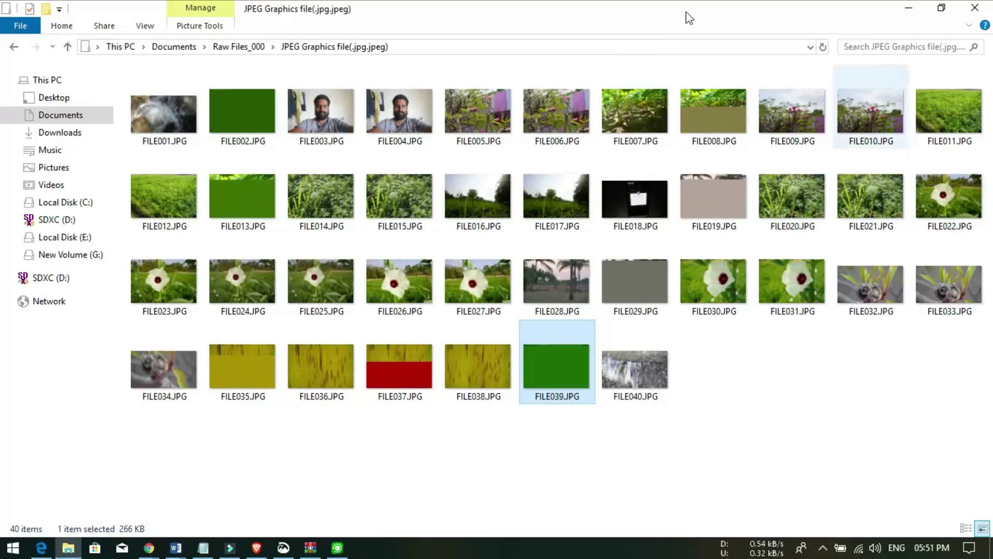
left_click(71, 47)
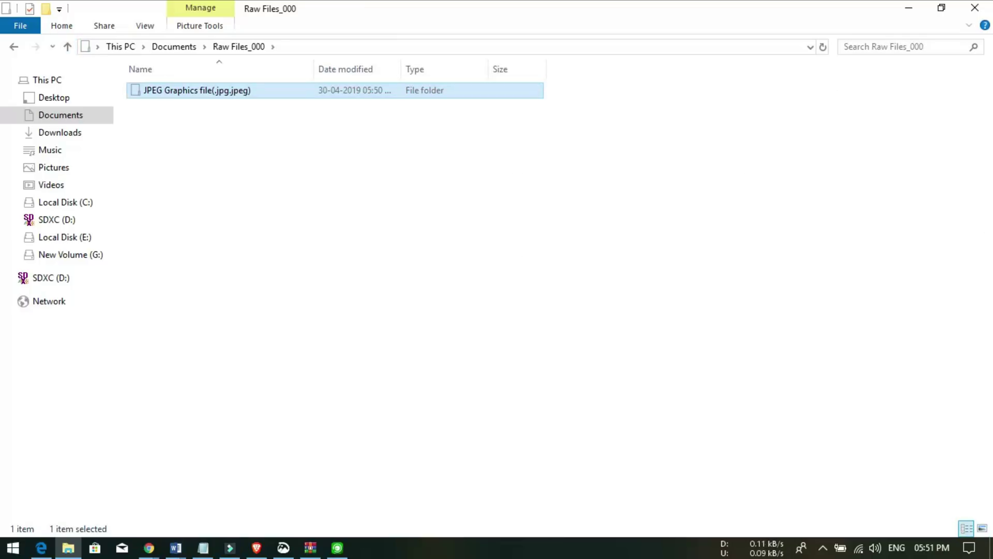
Switch to 7-Data Recovery Suite, dismiss the saving result, and return to the home screen, discarding the scan results.
left_click(338, 548)
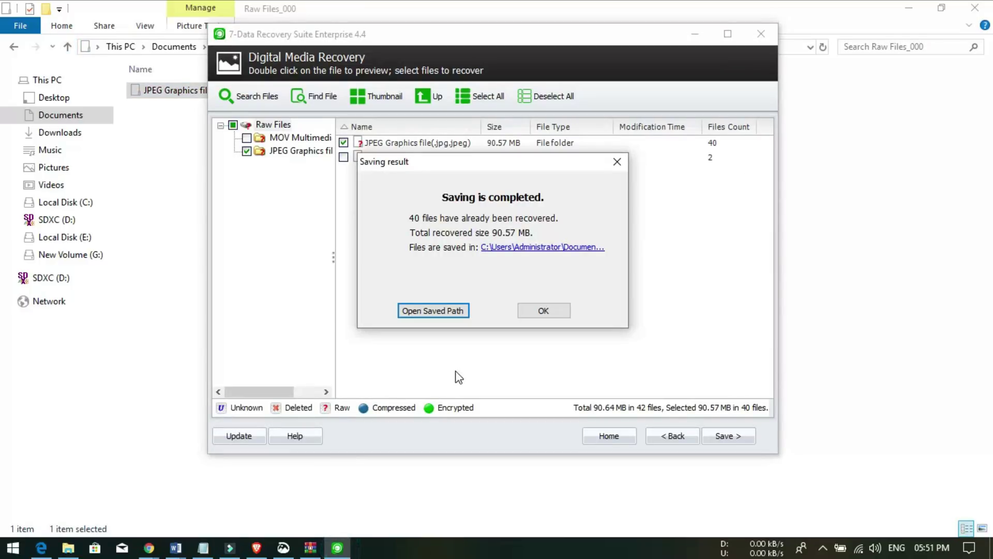
left_click(566, 312)
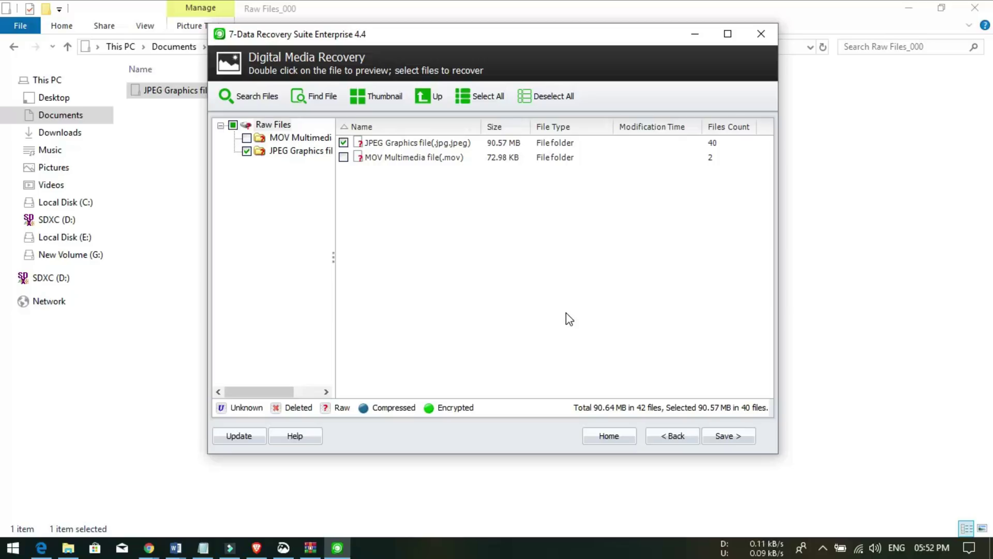
left_click(760, 34)
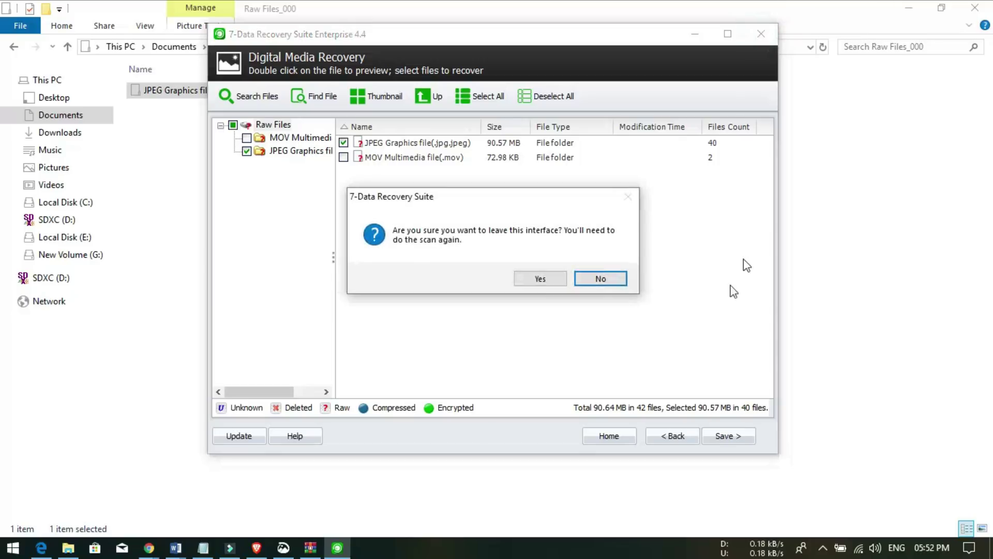
left_click(612, 277)
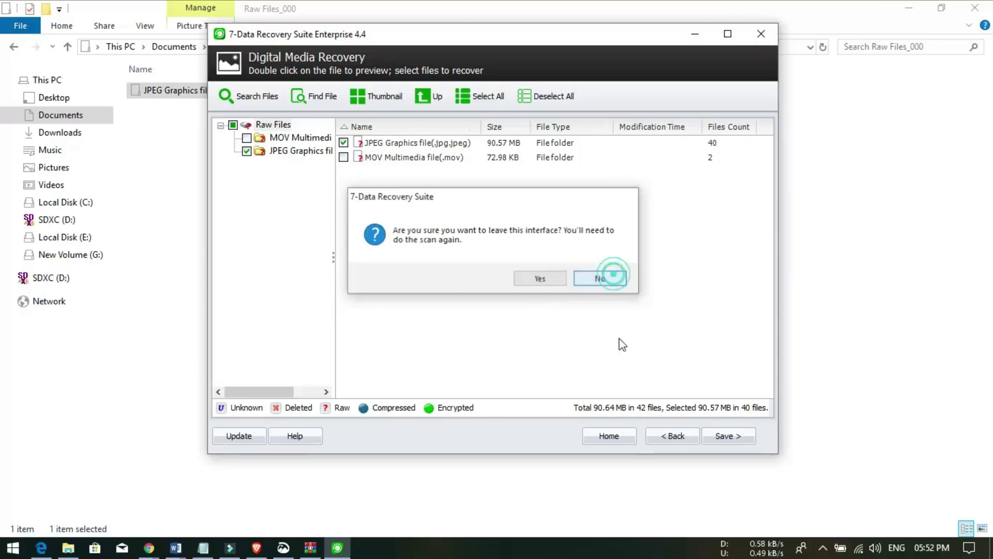
left_click(612, 435)
left_click(550, 280)
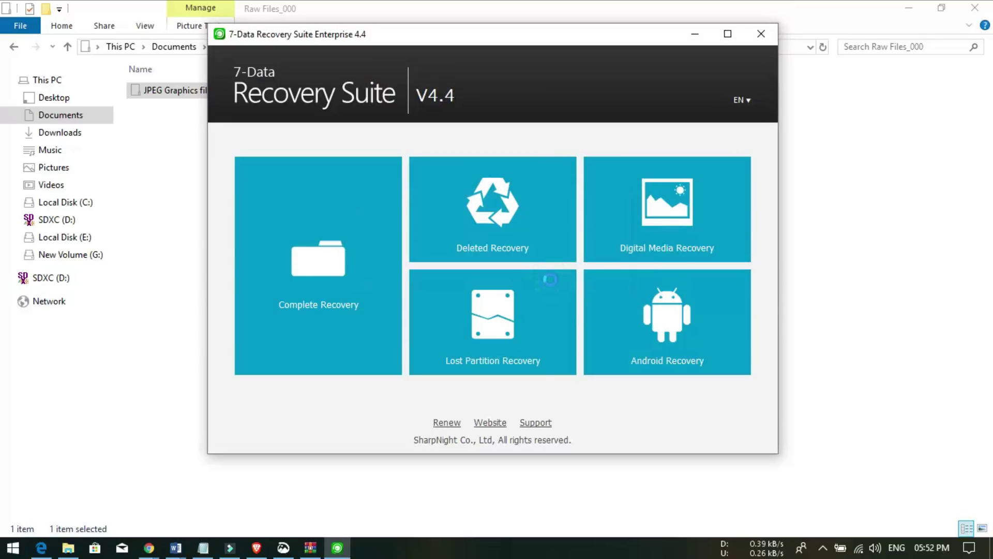